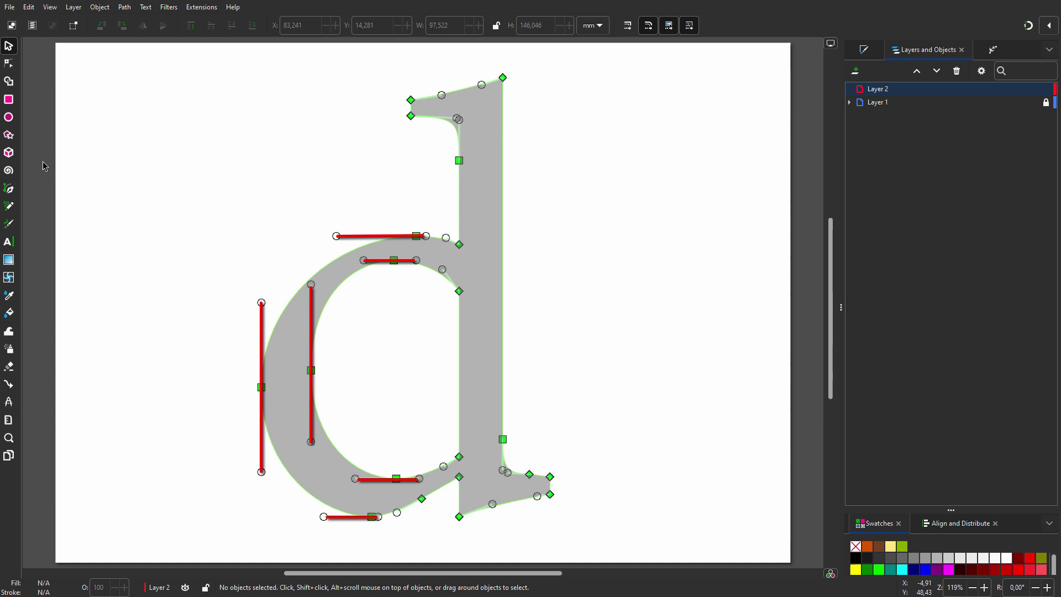
Step: With the Pen tool, trace the d from the bowl's left edge over its top, up the stem to the top-left serif
{"action": "left_click", "coordinate": [10, 189]}
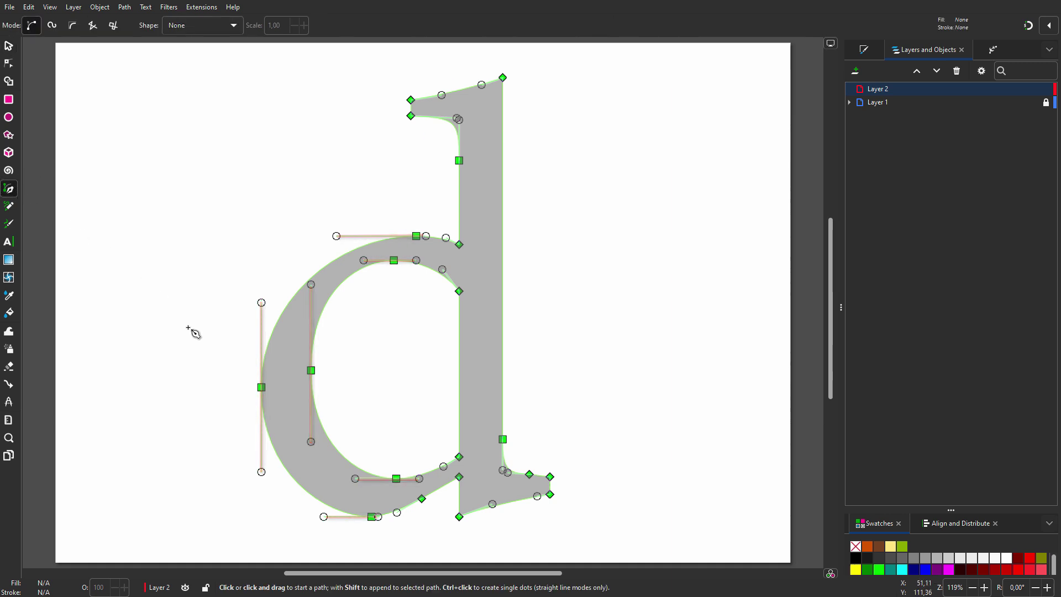
{"action": "left_click_drag", "start_coordinate": [261, 388], "coordinate": [268, 303]}
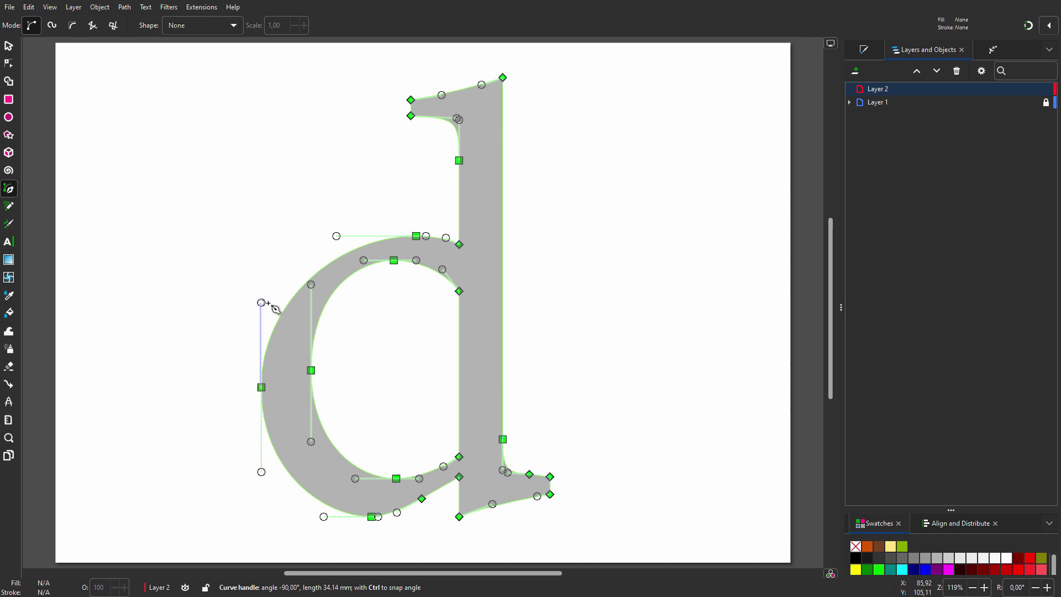
{"action": "left_click_drag", "start_coordinate": [269, 303], "coordinate": [269, 303]}
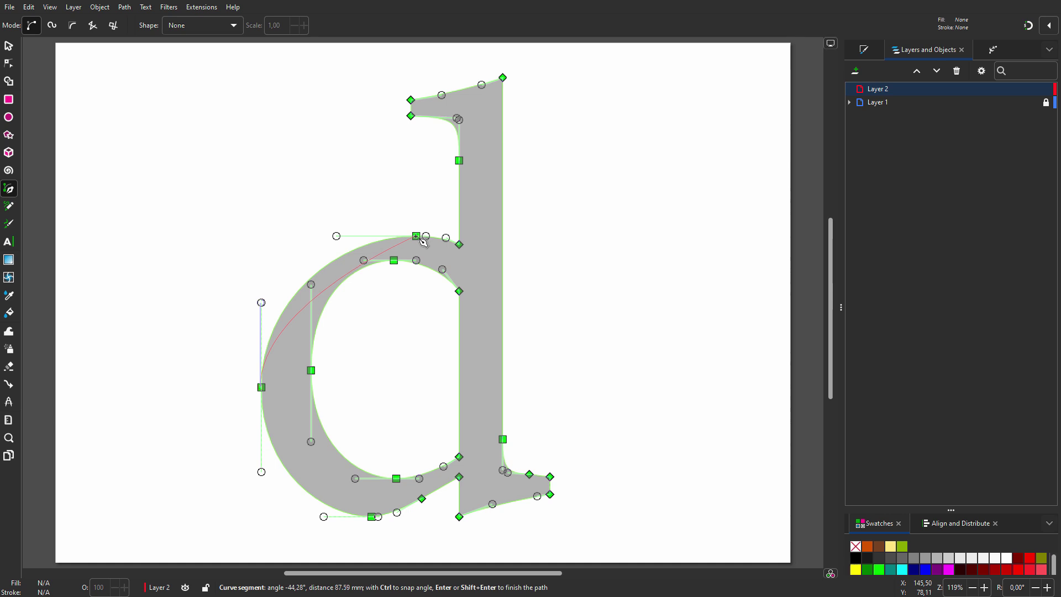
{"action": "left_click_drag", "start_coordinate": [423, 241], "coordinate": [500, 245]}
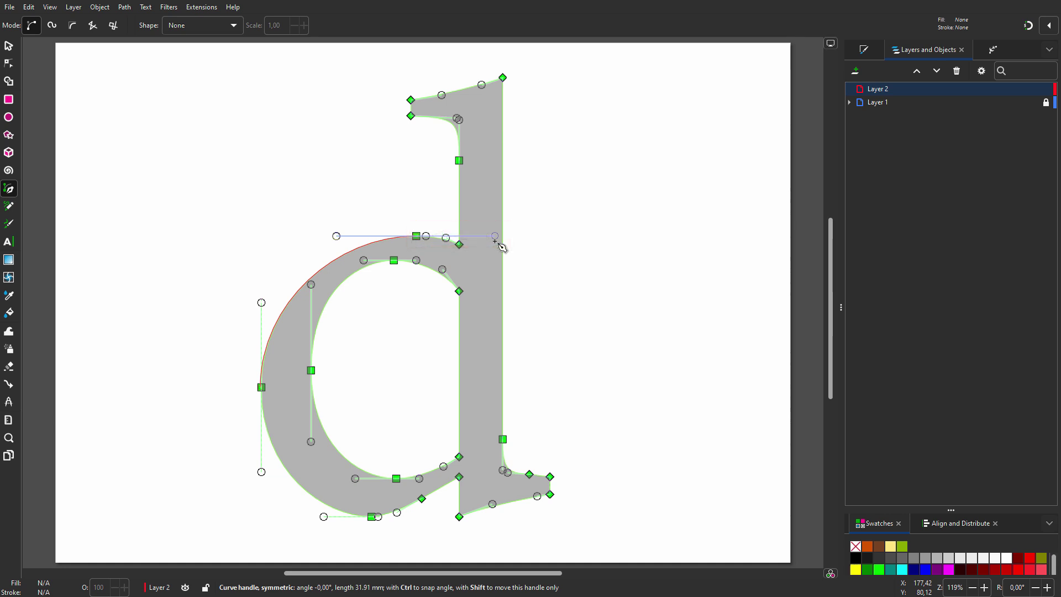
{"action": "left_click_drag", "start_coordinate": [501, 247], "coordinate": [500, 247]}
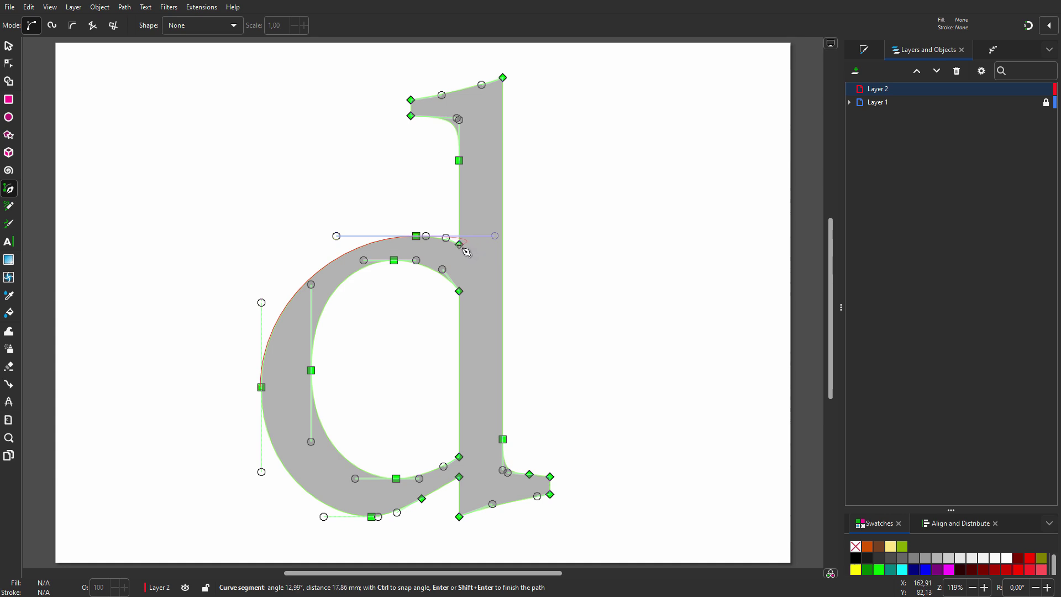
{"action": "left_click_drag", "start_coordinate": [459, 244], "coordinate": [481, 258]}
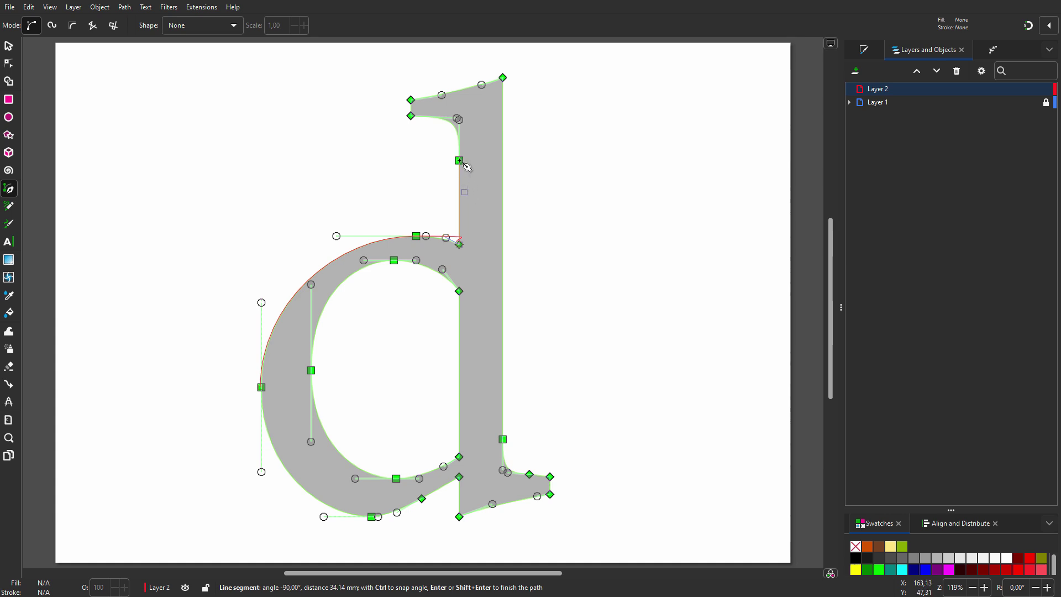
{"action": "left_click_drag", "start_coordinate": [459, 160], "coordinate": [457, 119]}
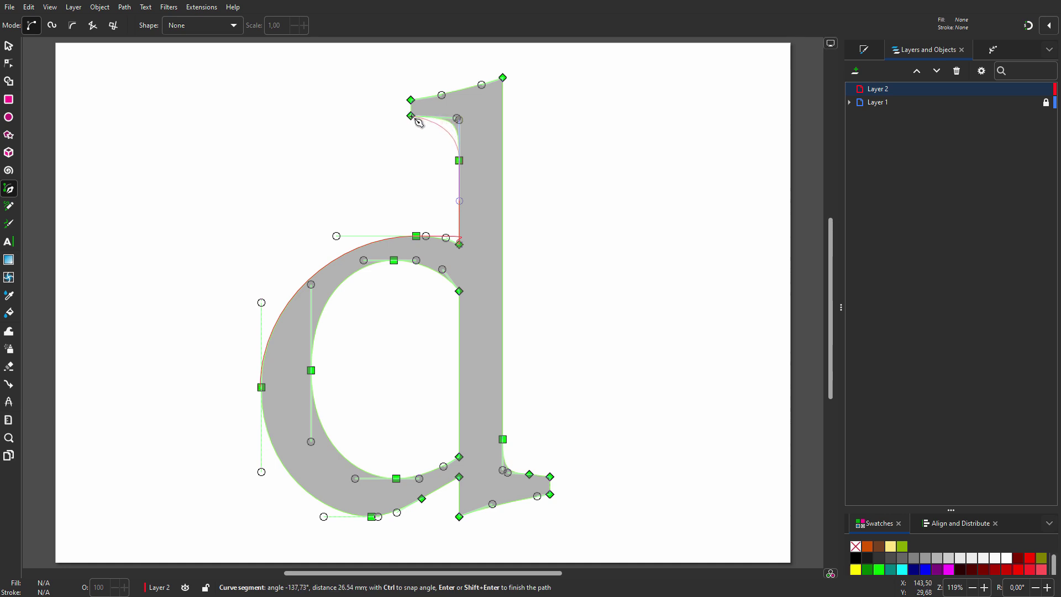
{"action": "left_click_drag", "start_coordinate": [409, 116], "coordinate": [366, 116]}
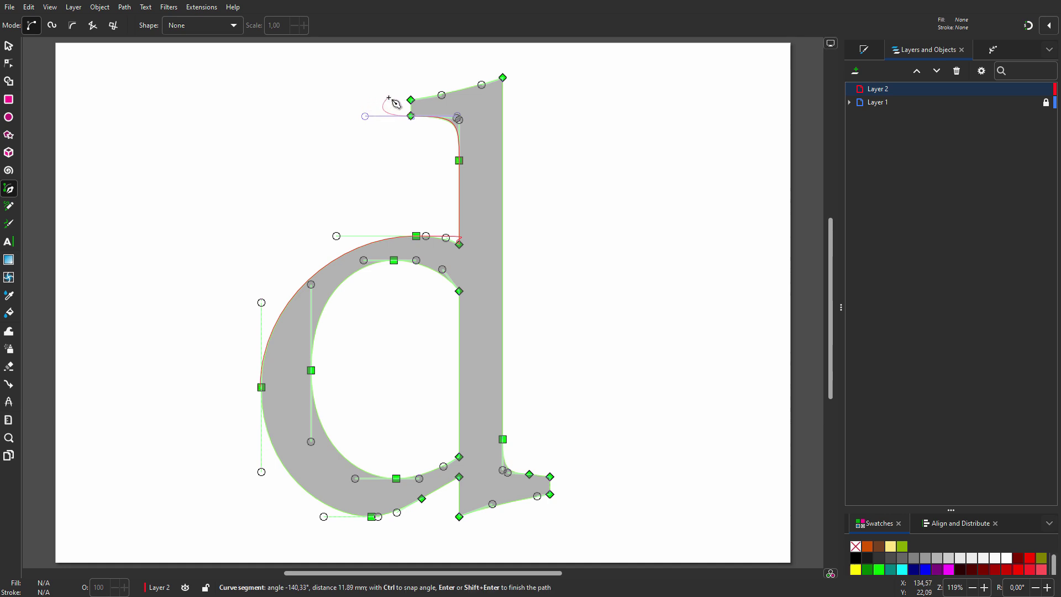
{"action": "left_click", "coordinate": [388, 99]}
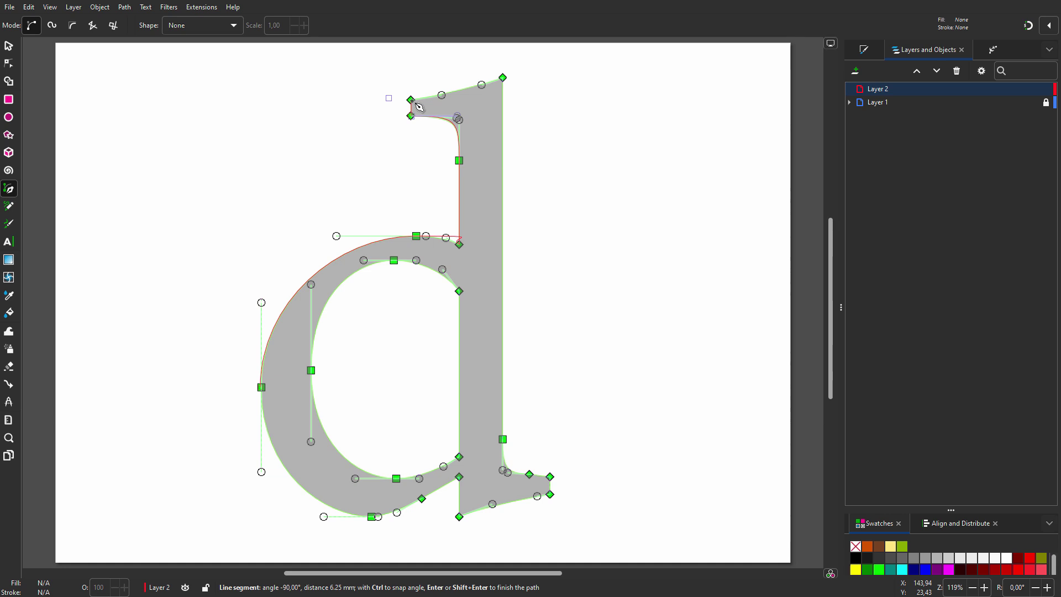
{"action": "left_click", "coordinate": [411, 100]}
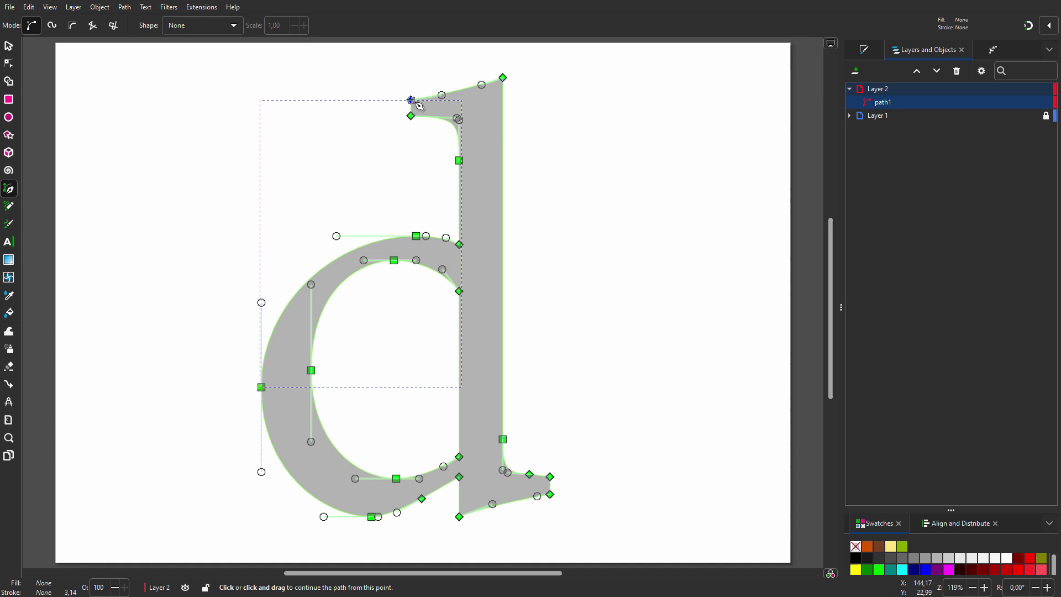
Step: Extend path1 from the top serif down the stem's right side and along the foot serif to its tip
{"action": "left_click_drag", "start_coordinate": [411, 100], "coordinate": [449, 105]}
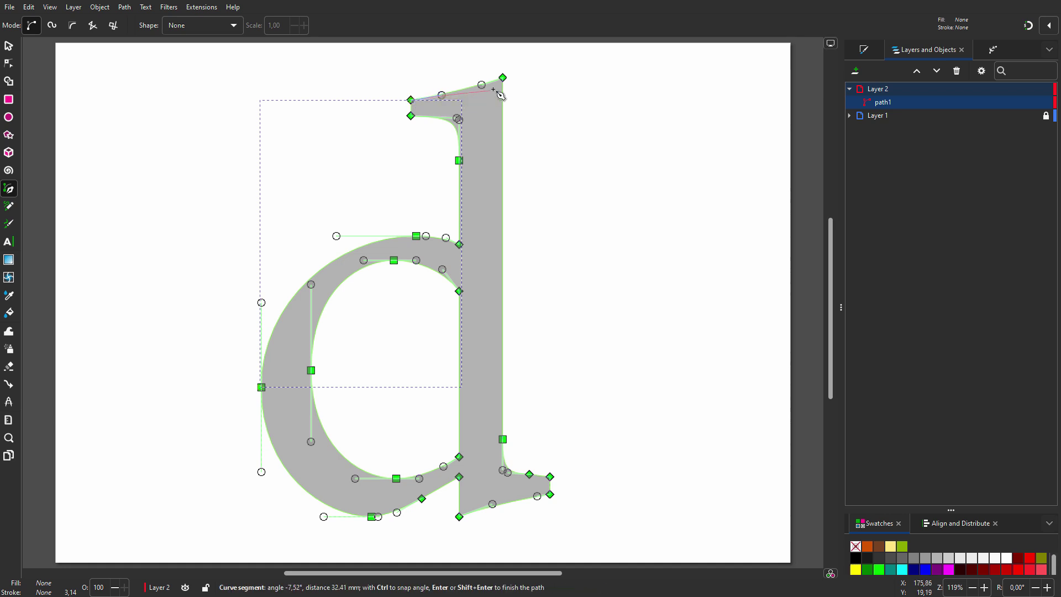
{"action": "left_click_drag", "start_coordinate": [502, 77], "coordinate": [524, 74]}
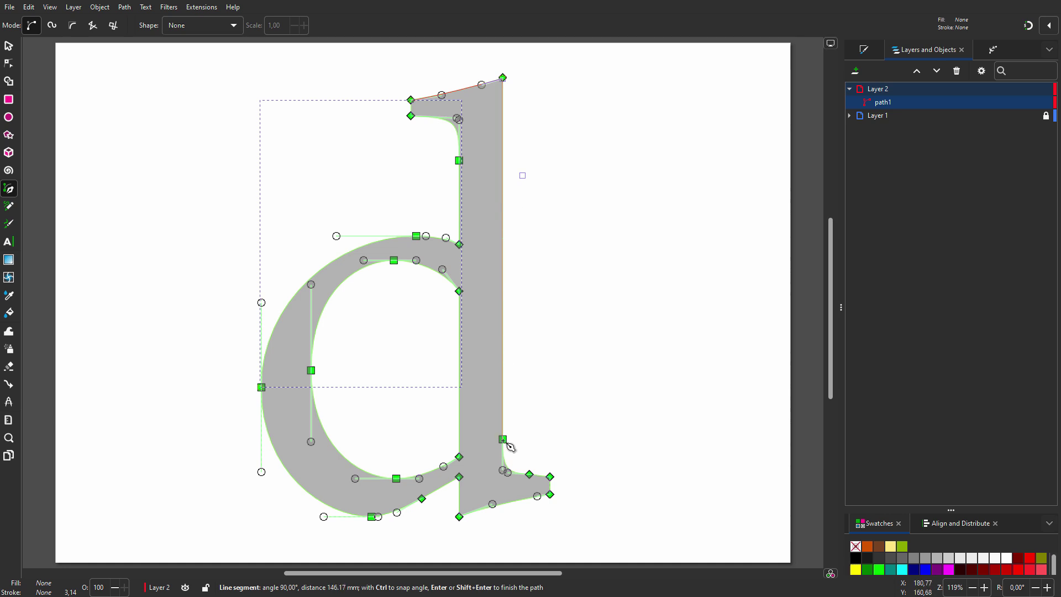
{"action": "left_click_drag", "start_coordinate": [503, 440], "coordinate": [502, 471]}
{"action": "scroll", "coordinate": [509, 507], "scroll_direction": "up", "scroll_amount": 2}
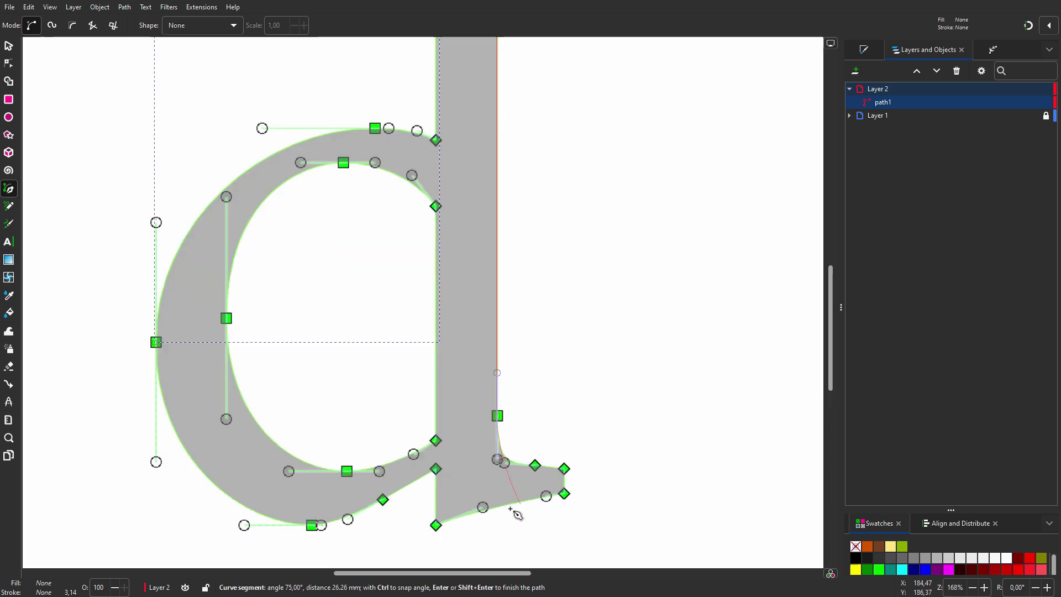
{"action": "left_click", "coordinate": [548, 440]}
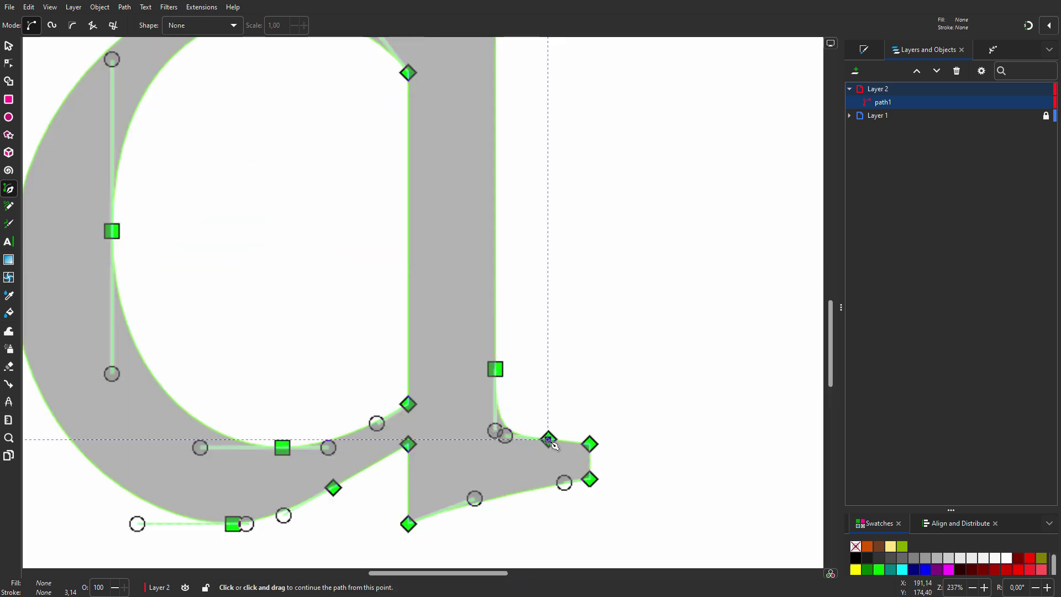
{"action": "left_click_drag", "start_coordinate": [548, 440], "coordinate": [506, 436]}
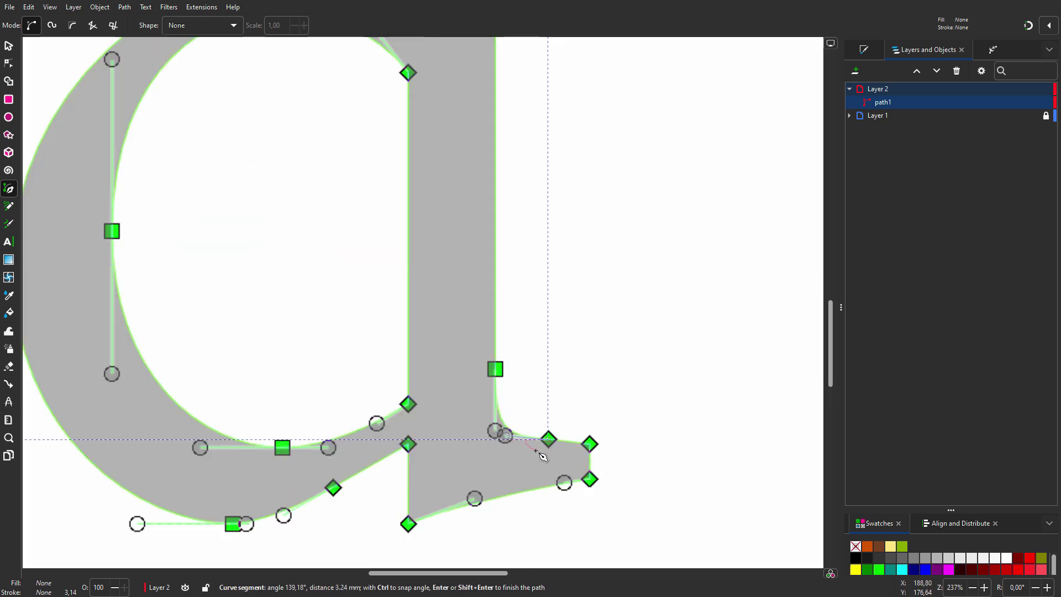
{"action": "left_click", "coordinate": [589, 444]}
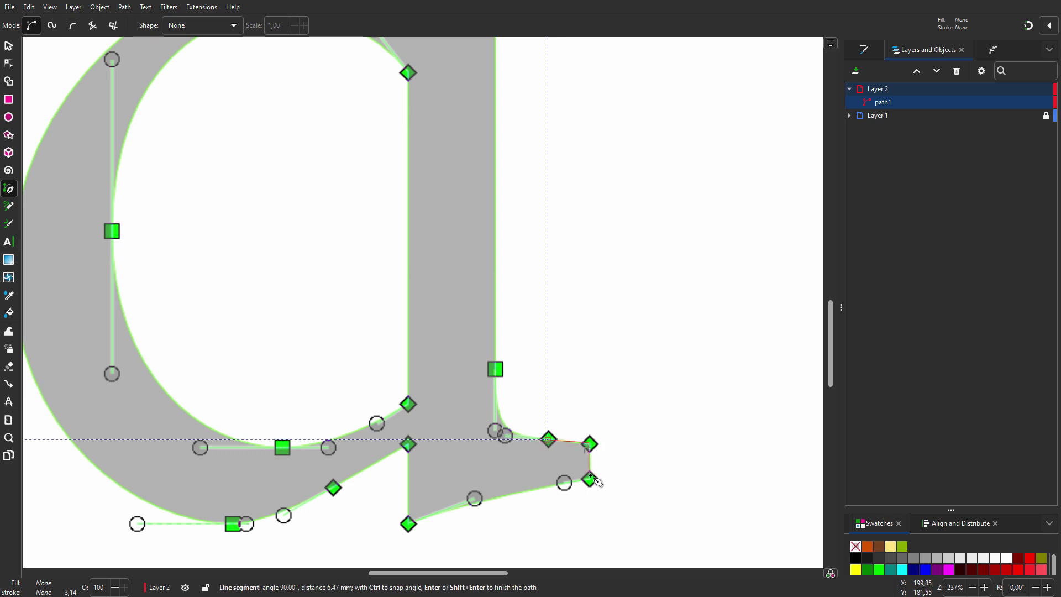
{"action": "left_click", "coordinate": [590, 478]}
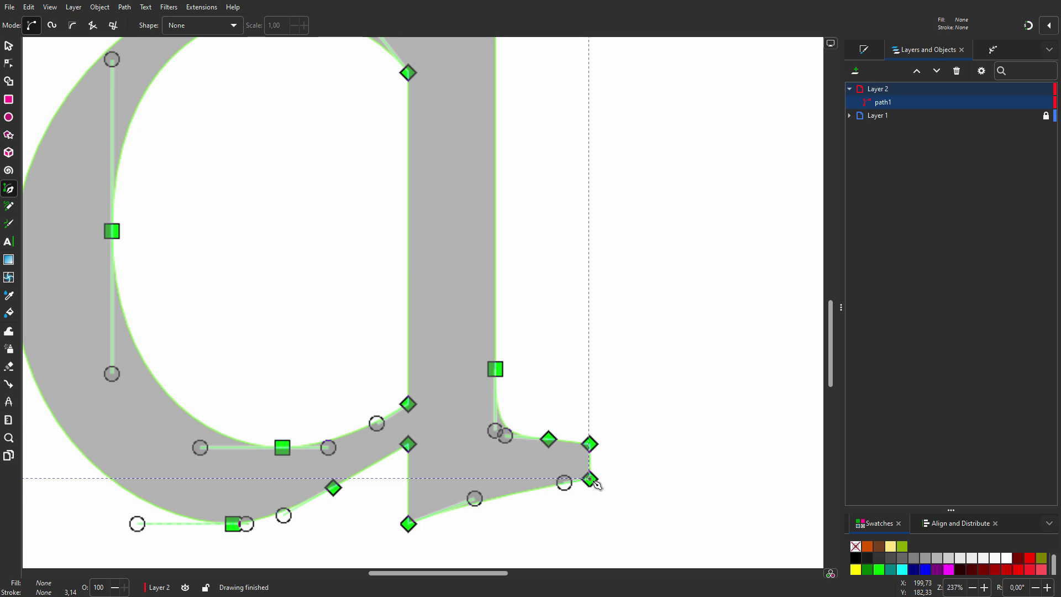
Step: Continue the outline under the foot serif, past the stem bottom and along the bowl's underside
{"action": "left_click_drag", "start_coordinate": [590, 479], "coordinate": [566, 481]}
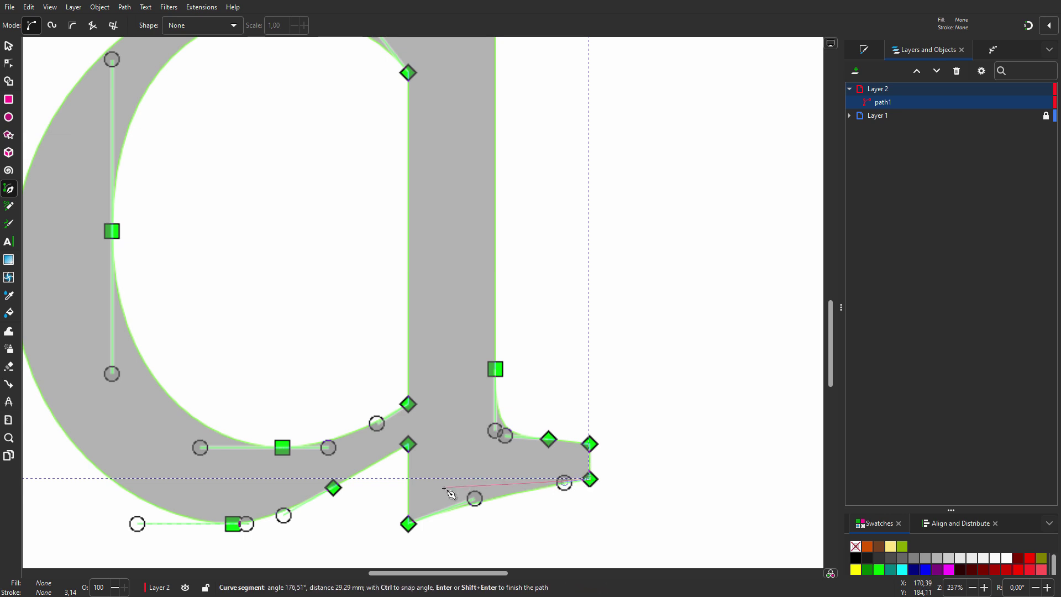
{"action": "left_click_drag", "start_coordinate": [409, 524], "coordinate": [342, 545]}
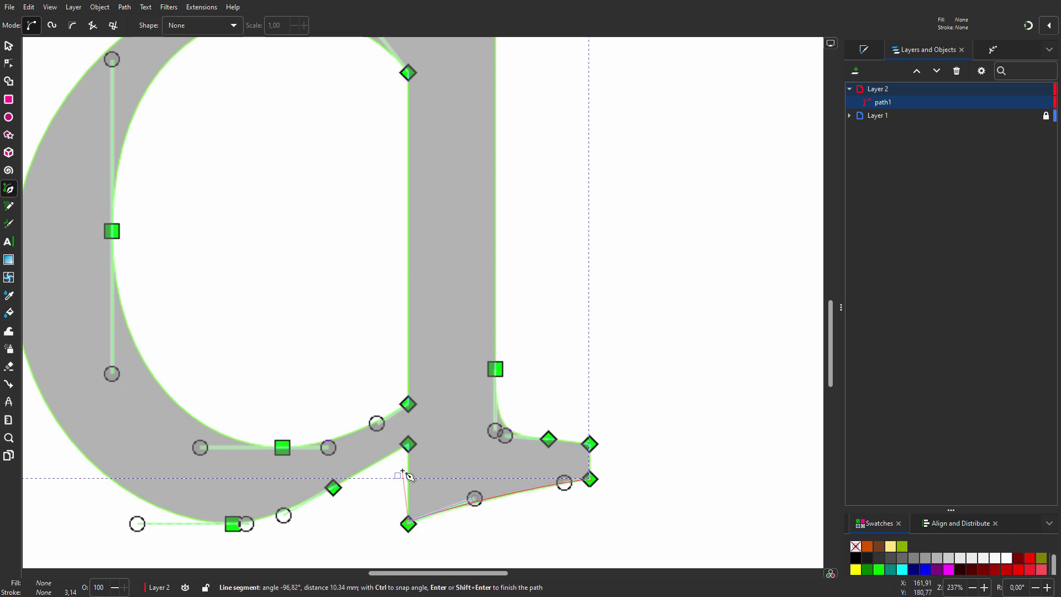
{"action": "left_click", "coordinate": [409, 444]}
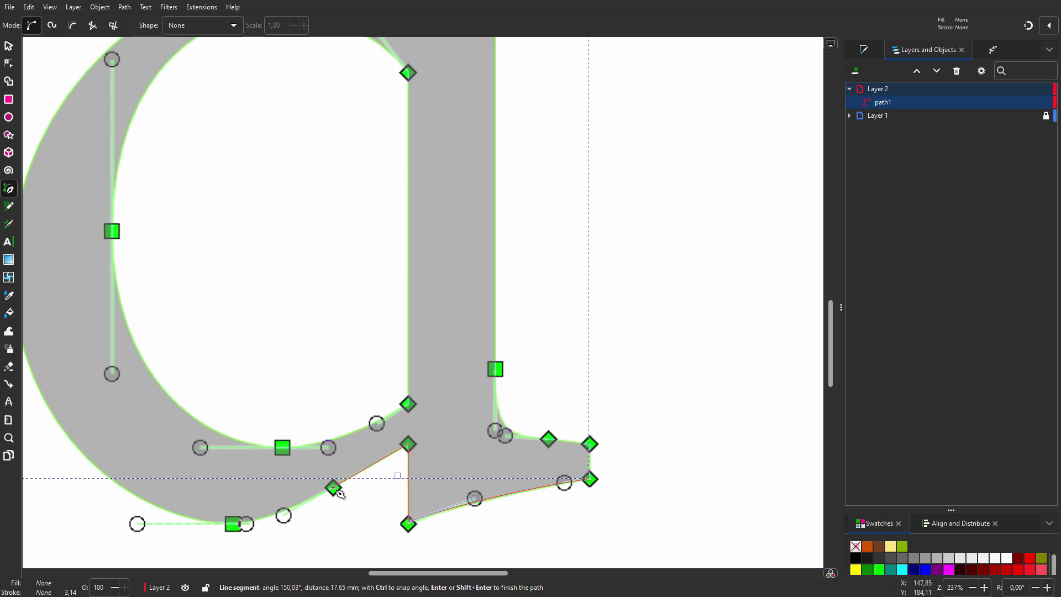
{"action": "left_click_drag", "start_coordinate": [334, 488], "coordinate": [138, 523]}
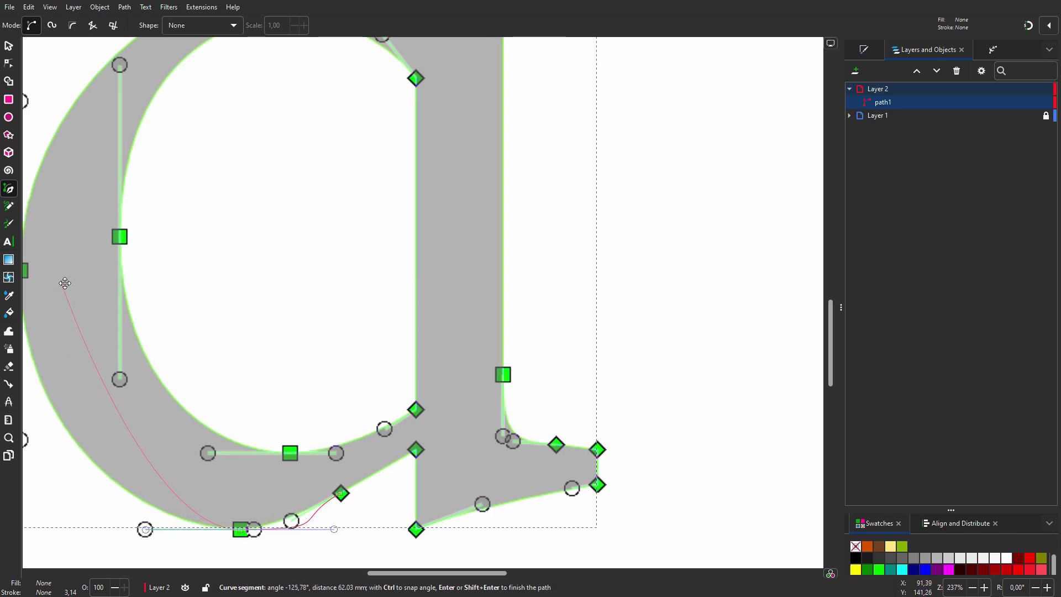
{"action": "left_click_drag", "start_coordinate": [64, 283], "coordinate": [204, 144]}
Step: With the Node tool, shorten the right handles of the bowl's top and bottom nodes to fit the grey curve
{"action": "left_click", "coordinate": [9, 63]}
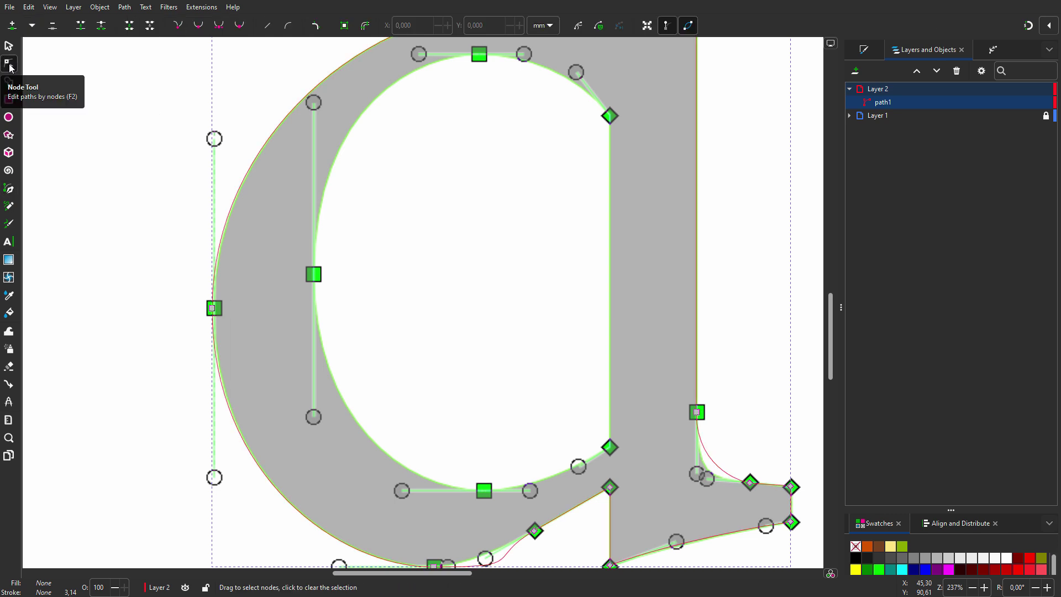
{"action": "scroll", "coordinate": [116, 160], "scroll_direction": "down", "scroll_amount": 2}
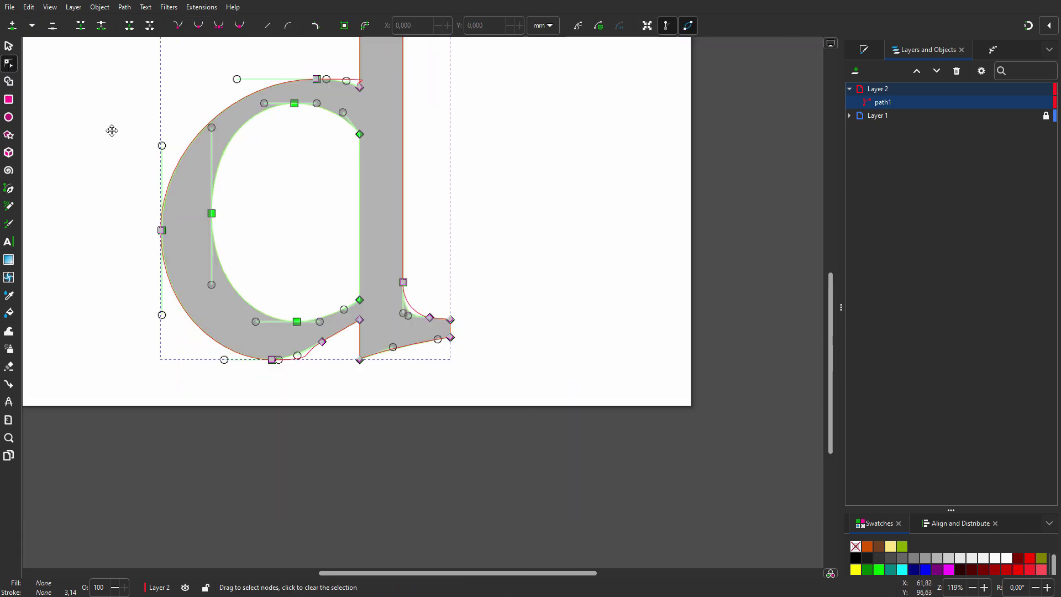
{"action": "left_click_drag", "start_coordinate": [111, 131], "coordinate": [213, 285]}
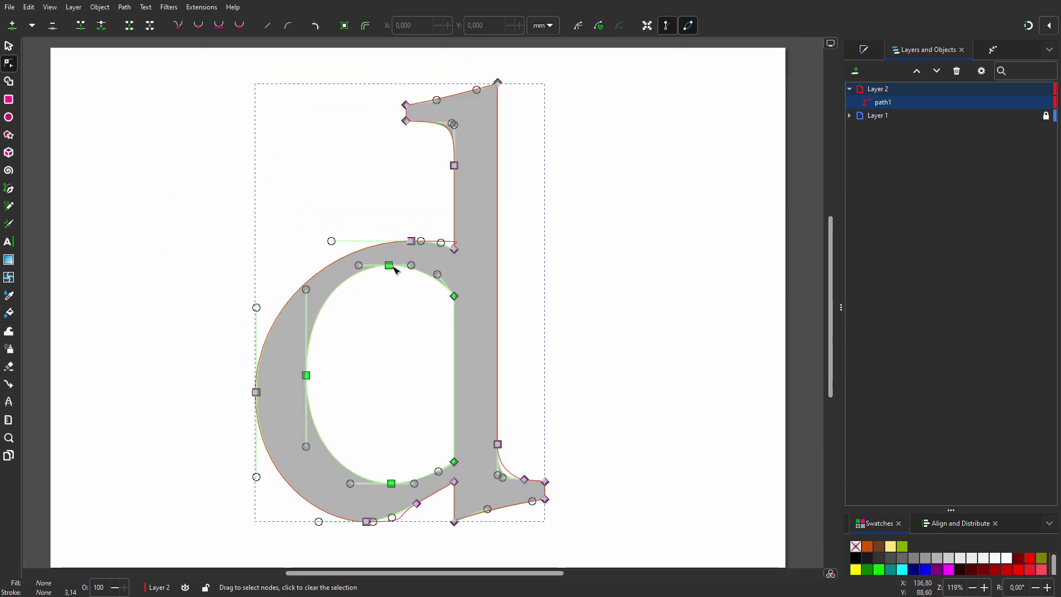
{"action": "left_click", "coordinate": [412, 242]}
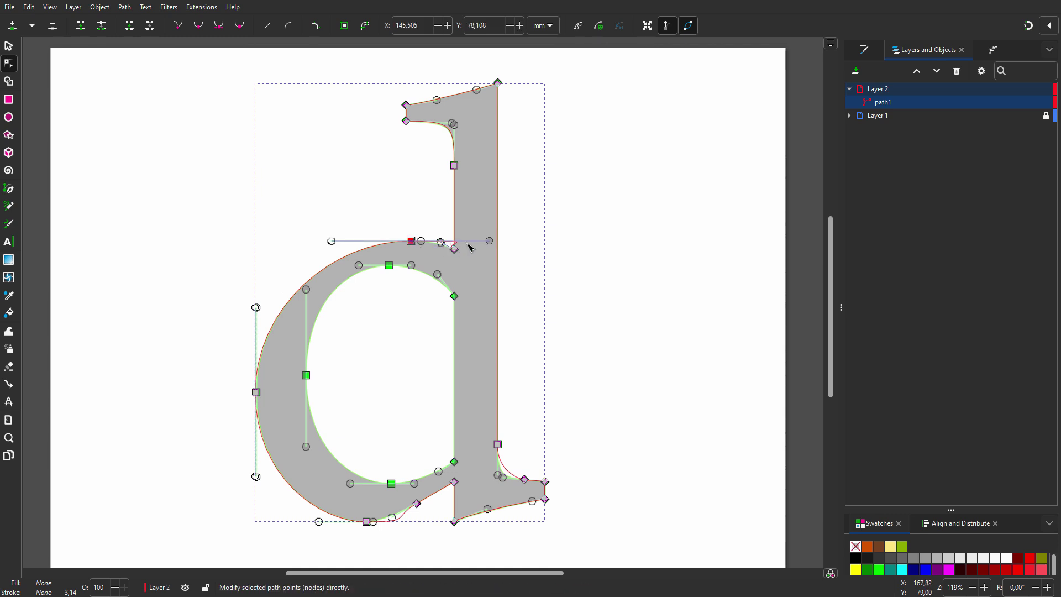
{"action": "left_click_drag", "start_coordinate": [492, 244], "coordinate": [425, 246]}
{"action": "left_click", "coordinate": [366, 522]}
{"action": "left_click_drag", "start_coordinate": [415, 522], "coordinate": [374, 521]}
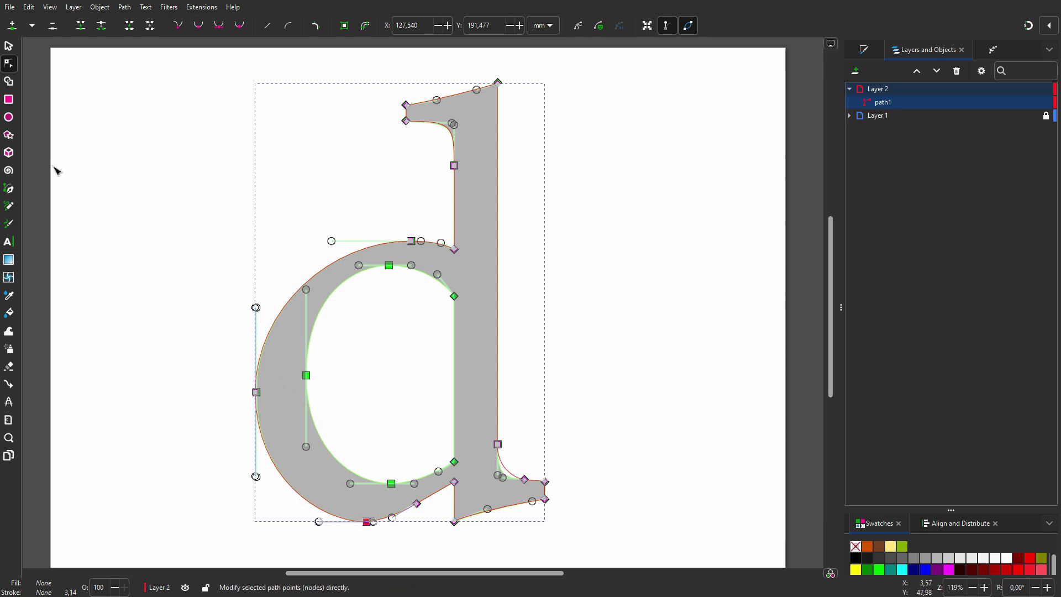
Step: Draw a closed path2 around the bowl's inner counter, with a straight segment along the stem side
{"action": "left_click", "coordinate": [10, 189]}
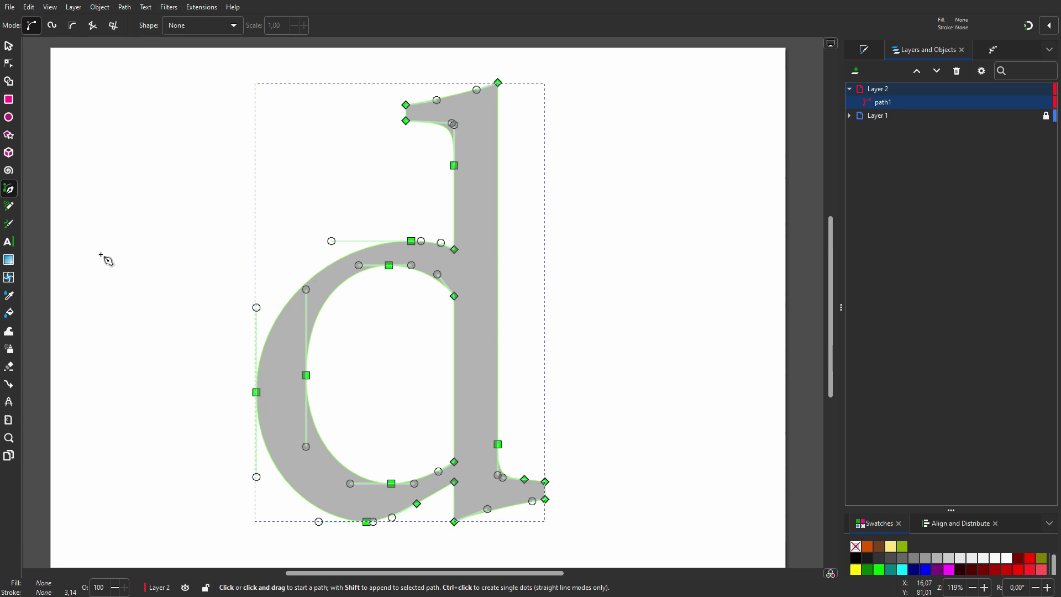
{"action": "left_click_drag", "start_coordinate": [306, 376], "coordinate": [307, 289]}
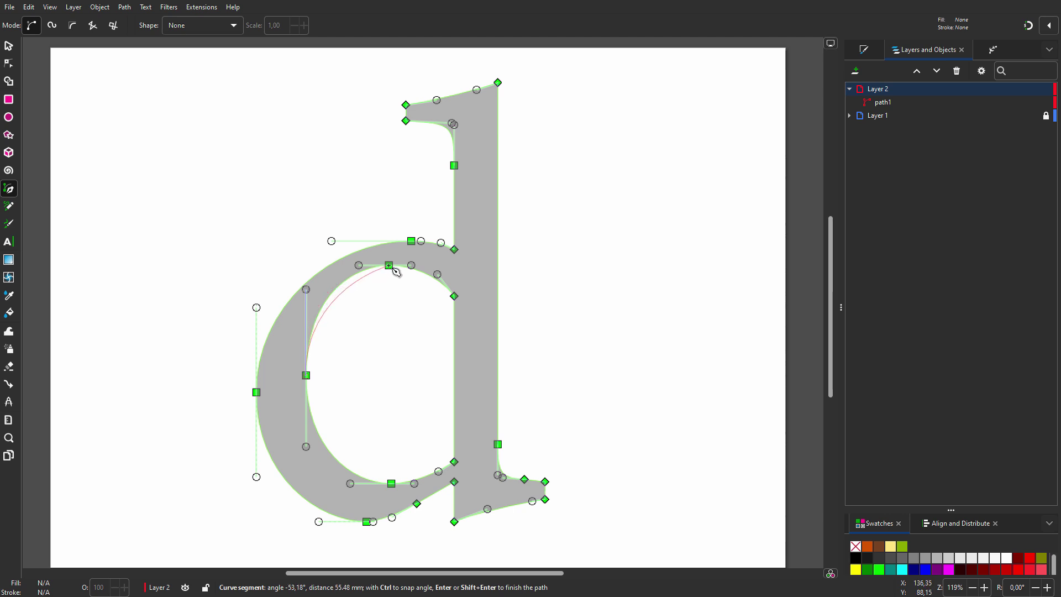
{"action": "left_click_drag", "start_coordinate": [389, 265], "coordinate": [425, 269]}
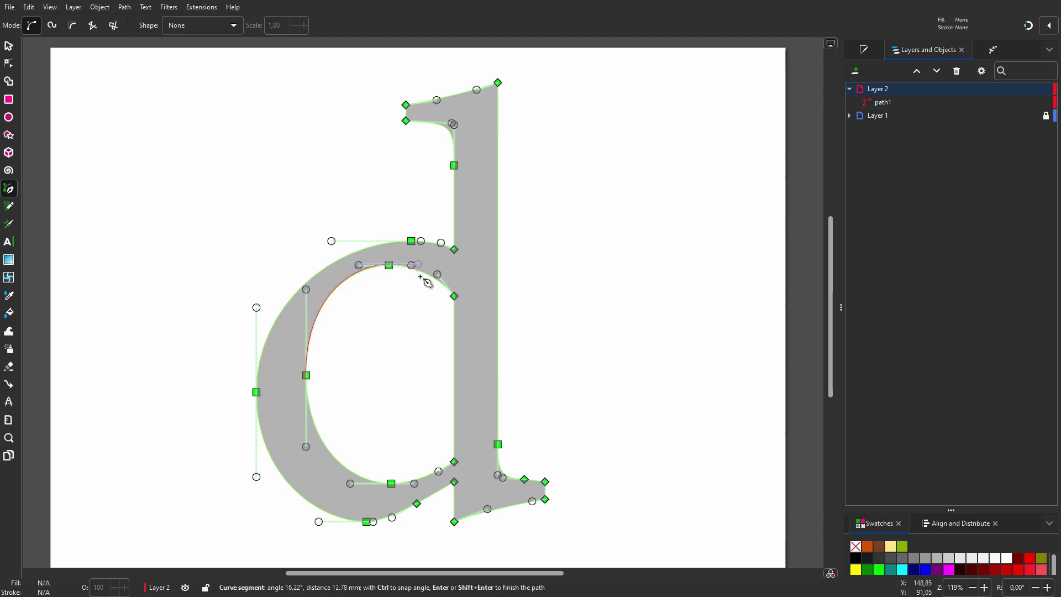
{"action": "left_click_drag", "start_coordinate": [461, 302], "coordinate": [477, 324]}
{"action": "key", "text": "shift+l"}
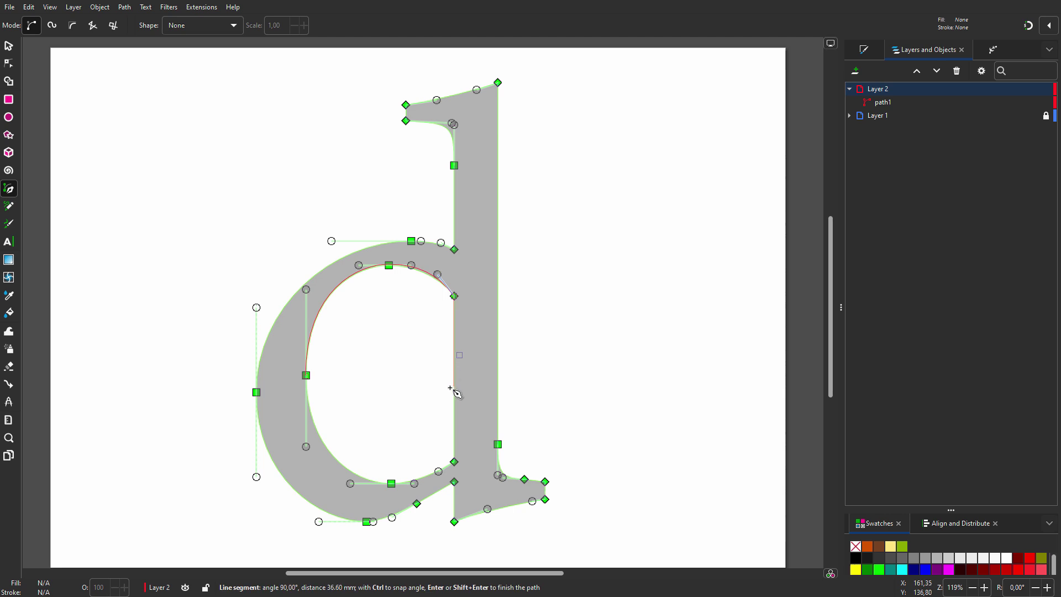
{"action": "left_click_drag", "start_coordinate": [458, 466], "coordinate": [351, 484]}
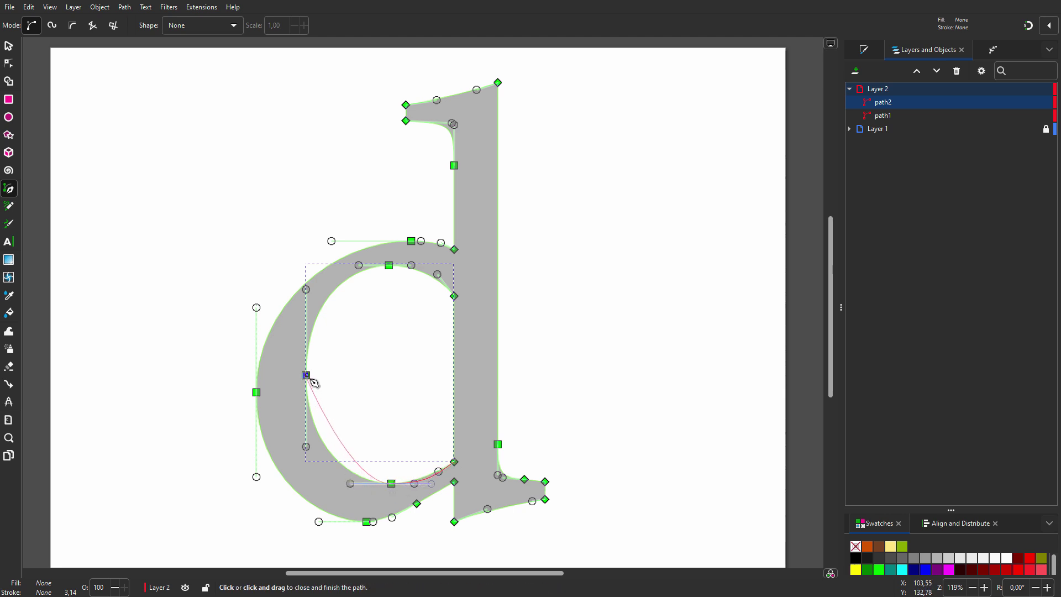
{"action": "left_click_drag", "start_coordinate": [307, 376], "coordinate": [305, 305]}
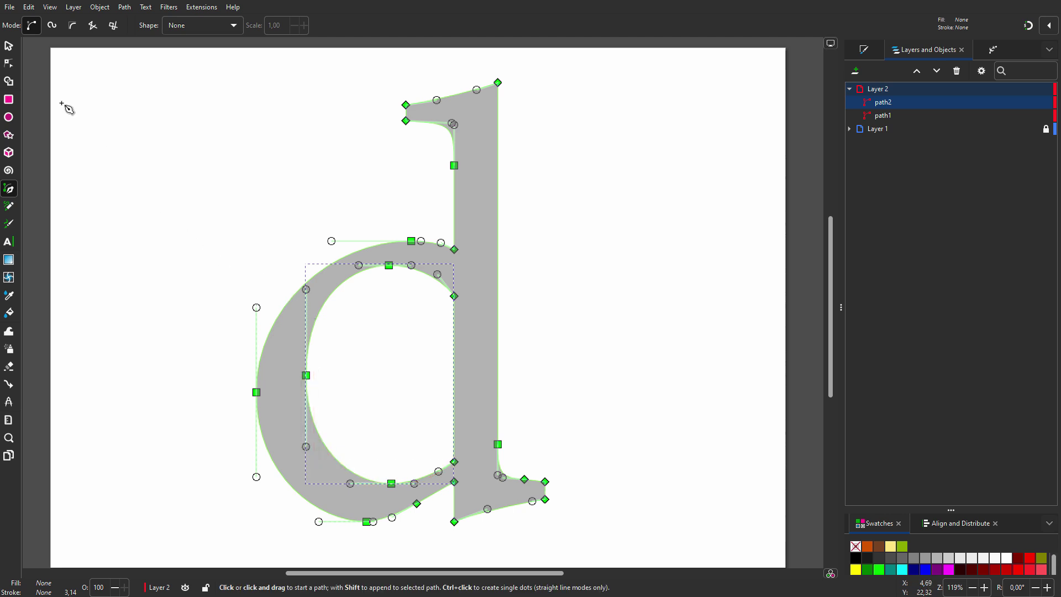
Step: Shorten the handles on the counter's top and bottom nodes so path2 hugs the reference counter
{"action": "left_click", "coordinate": [9, 63]}
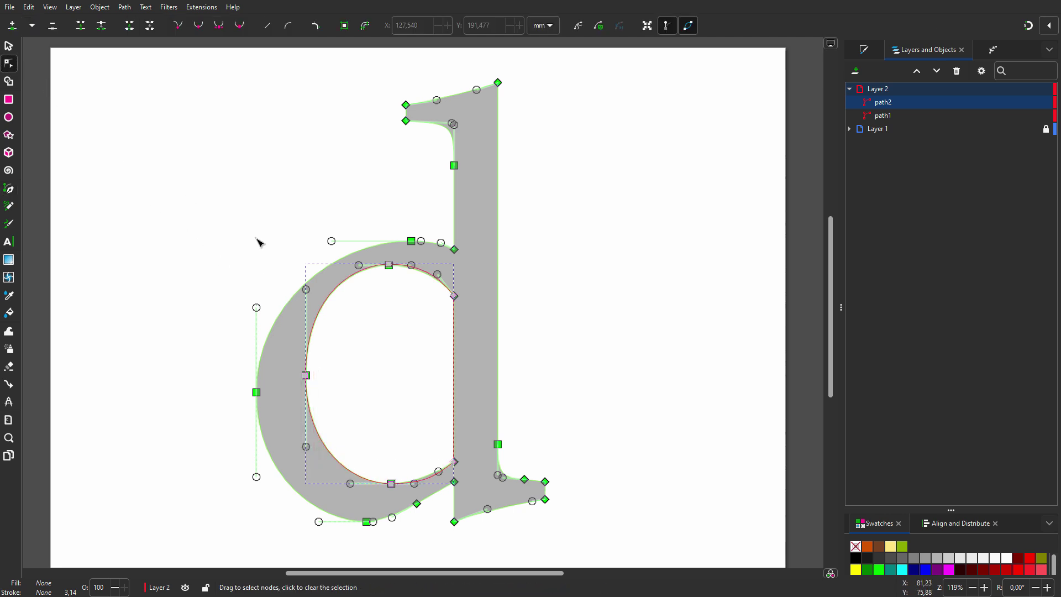
{"action": "left_click", "coordinate": [389, 266]}
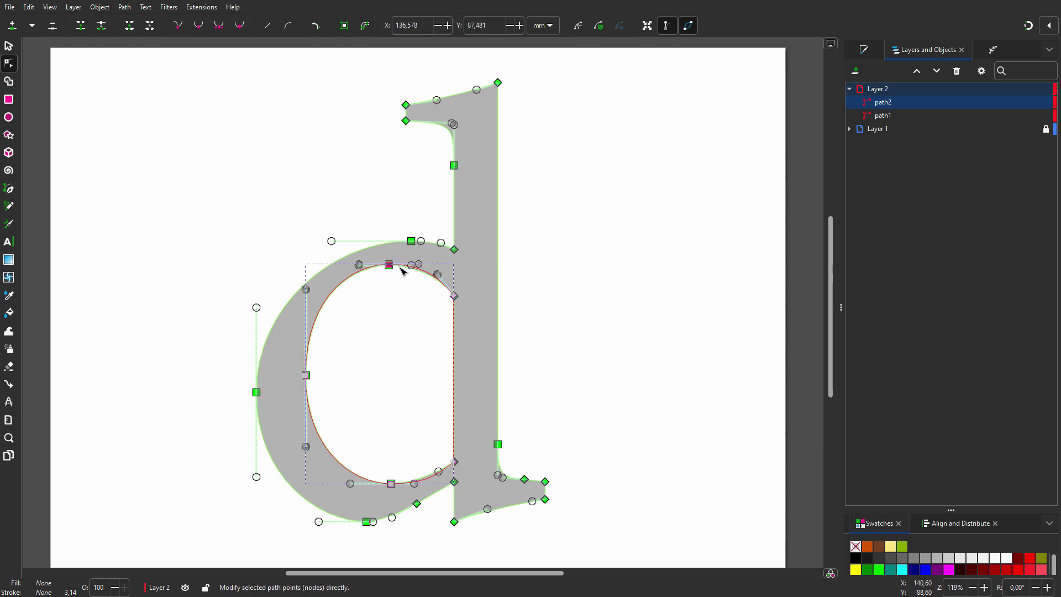
{"action": "left_click_drag", "start_coordinate": [420, 266], "coordinate": [412, 266]}
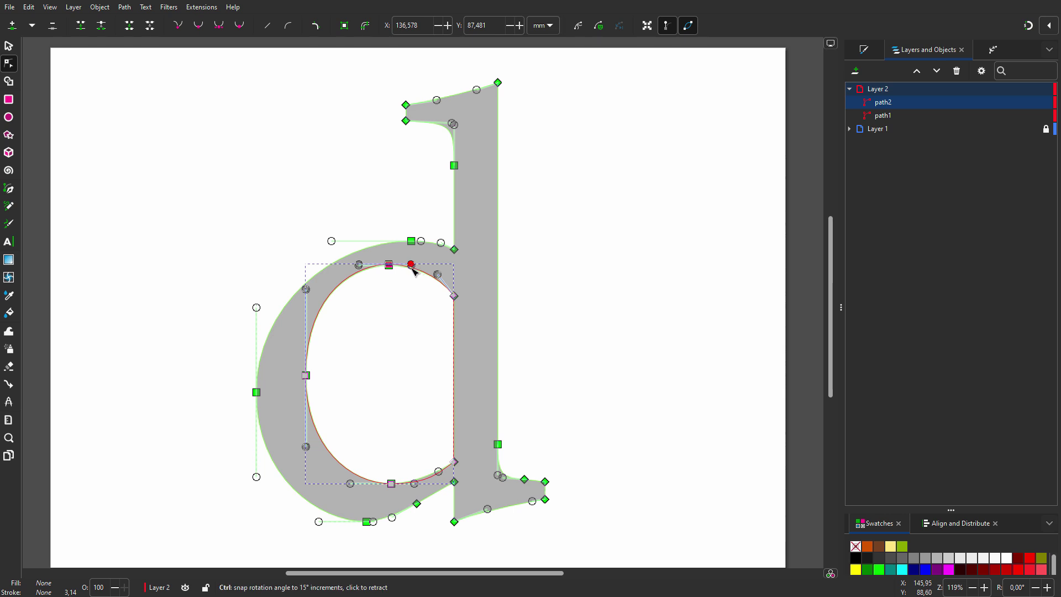
{"action": "left_click", "coordinate": [391, 483]}
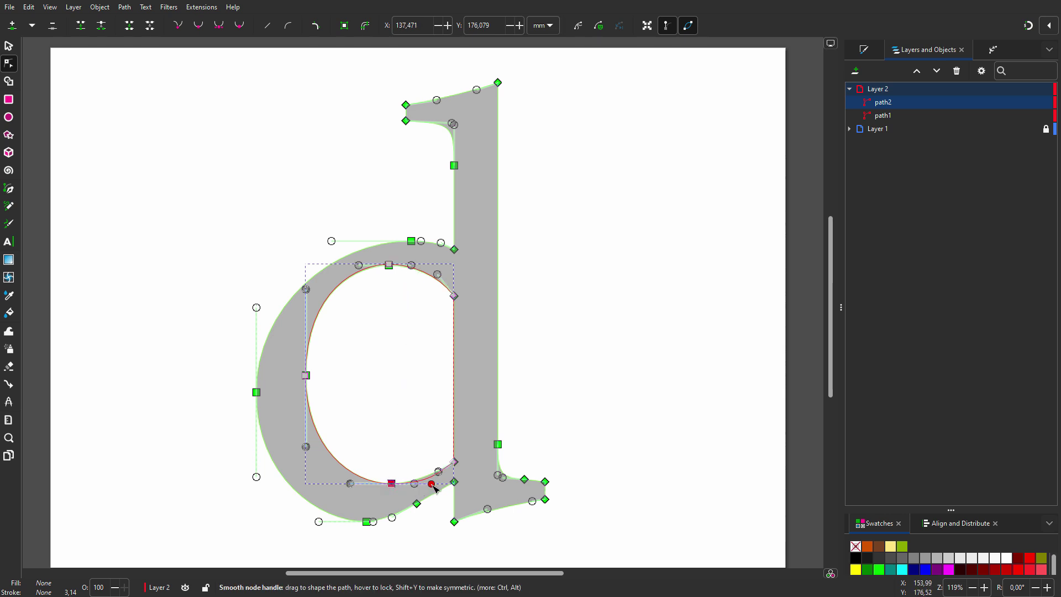
{"action": "left_click_drag", "start_coordinate": [433, 485], "coordinate": [415, 487]}
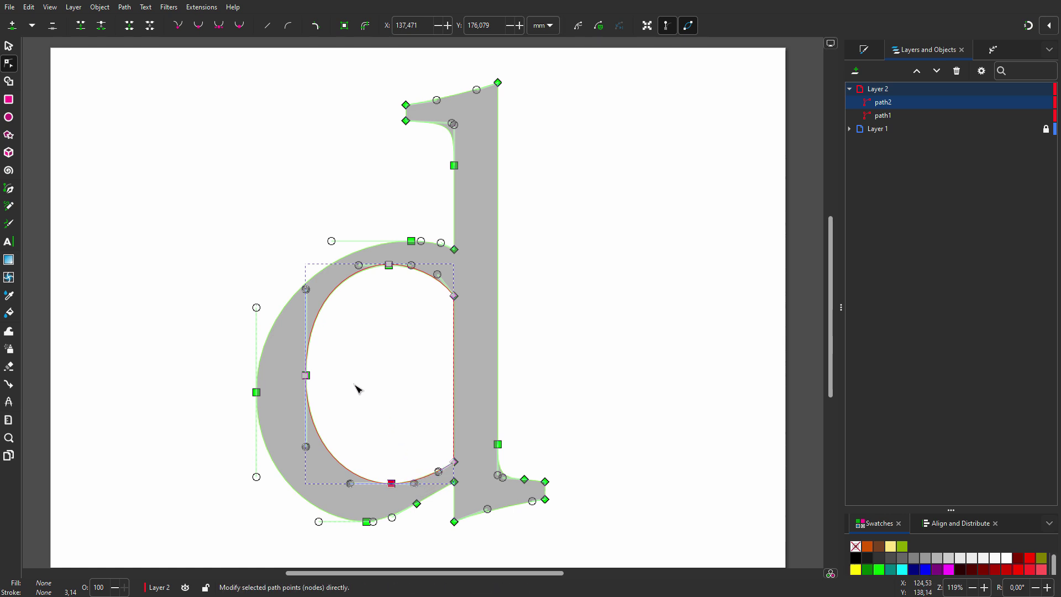
{"action": "left_click", "coordinate": [9, 46]}
Step: Combine the outline and counter into one path, fill it black, and move it beside the grey d
{"action": "left_click", "coordinate": [890, 116], "text": "shift"}
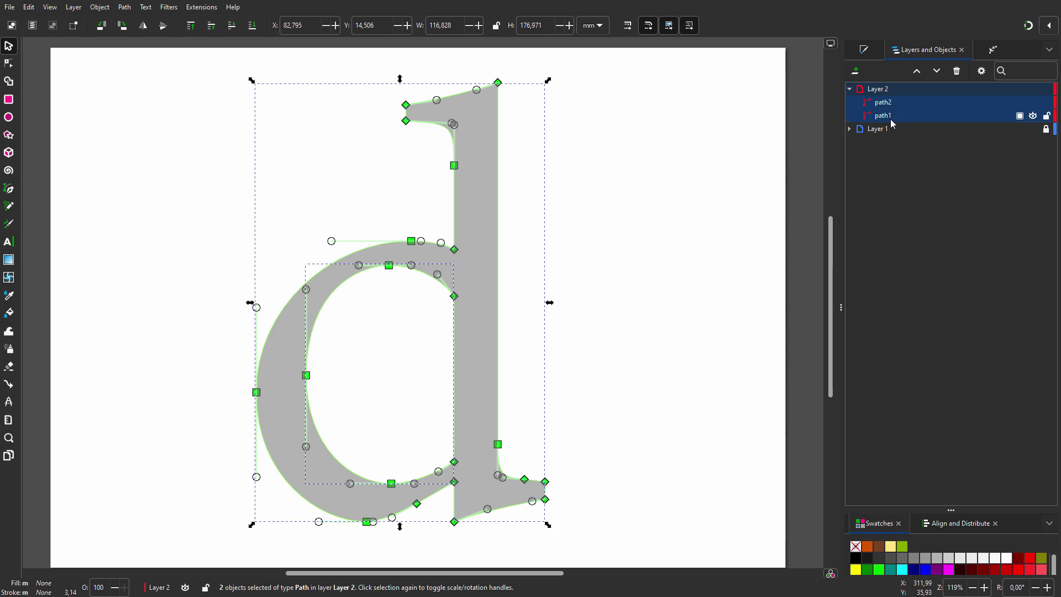
{"action": "left_click", "coordinate": [125, 7]}
{"action": "left_click", "coordinate": [133, 77]}
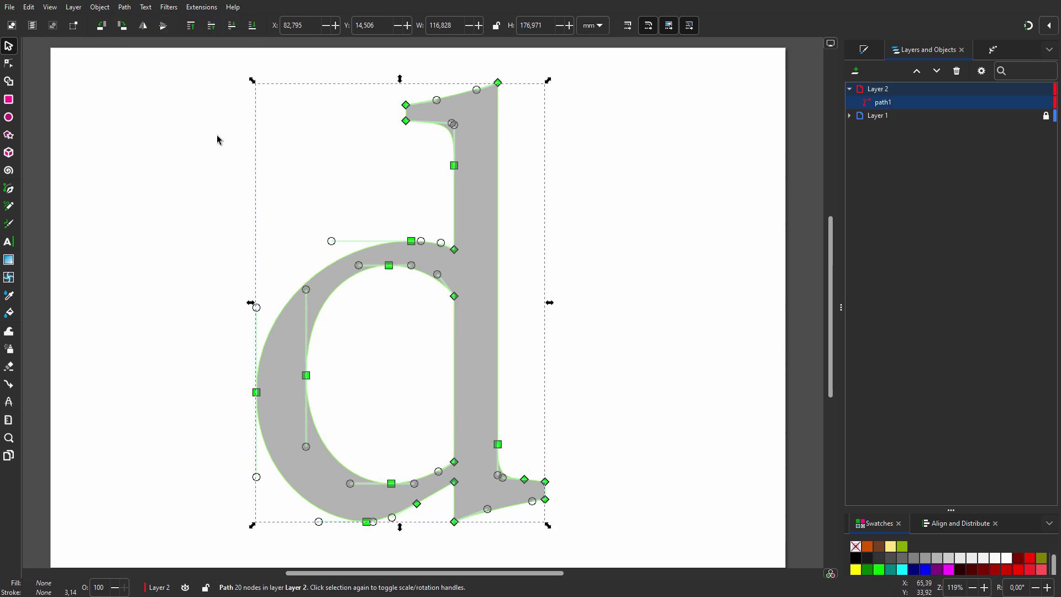
{"action": "left_click", "coordinate": [855, 558]}
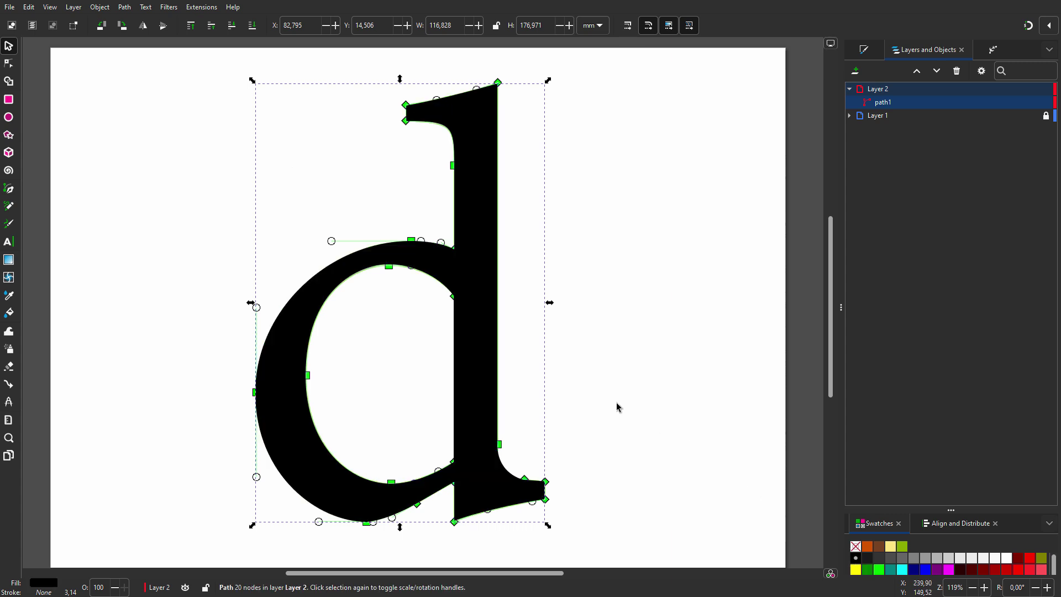
{"action": "left_click_drag", "start_coordinate": [476, 348], "coordinate": [747, 377]}
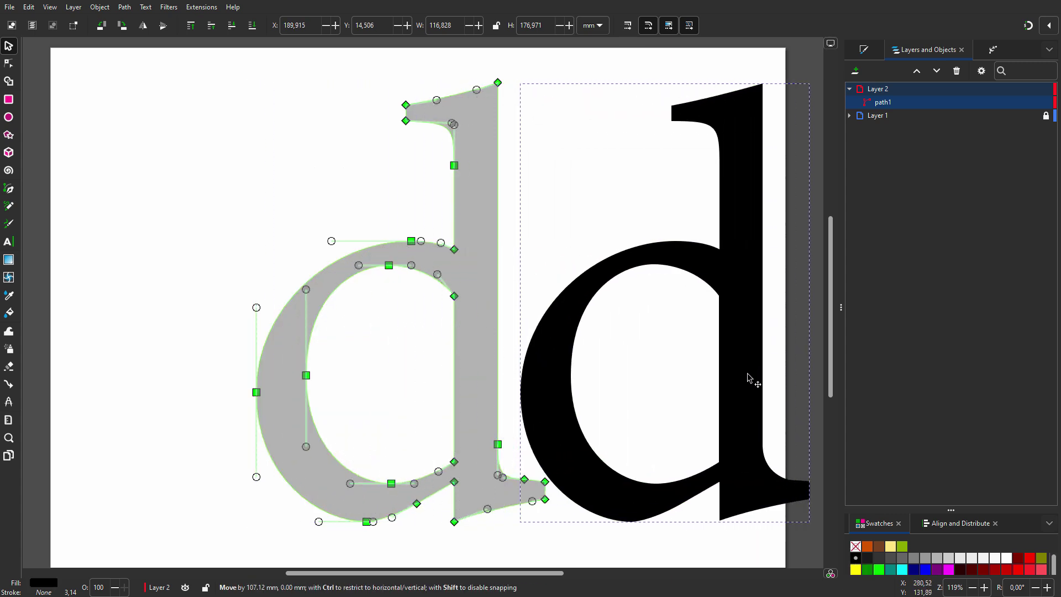